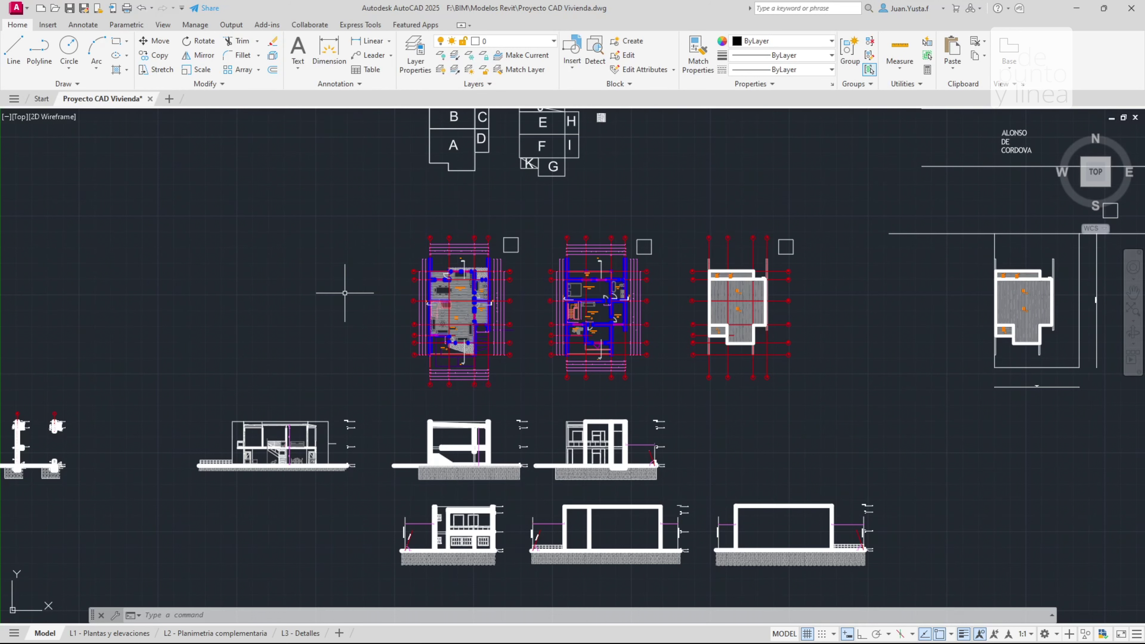
Pan the house plans left, then bring up the Windows Start menu.
{"action": "middle_click_drag", "start_coordinate": [344, 292], "coordinate": [271, 298]}
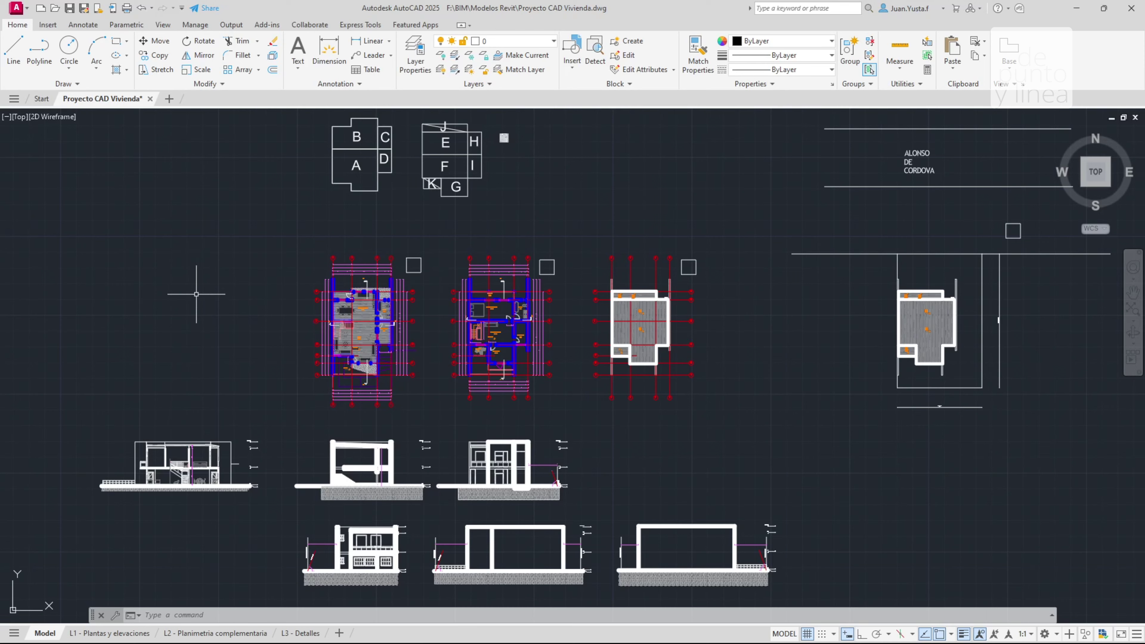
{"action": "key", "text": "super"}
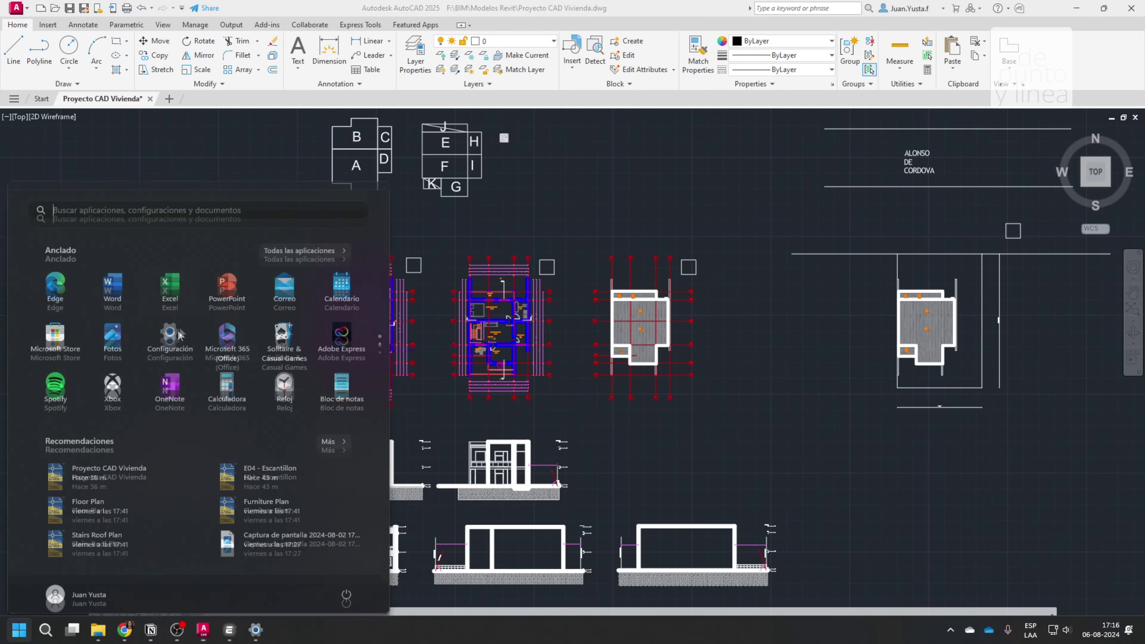
Search Start for 'autocad', point out AutoCAD 2025 - English, then close the search.
{"action": "left_click", "coordinate": [46, 629]}
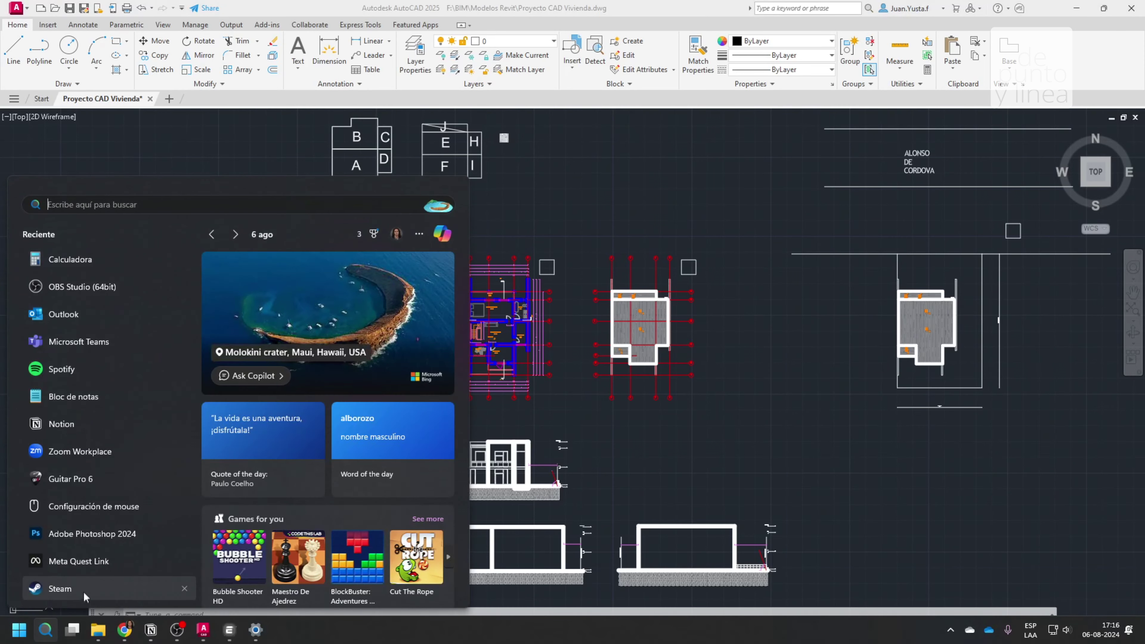
{"action": "type", "text": "autocad"}
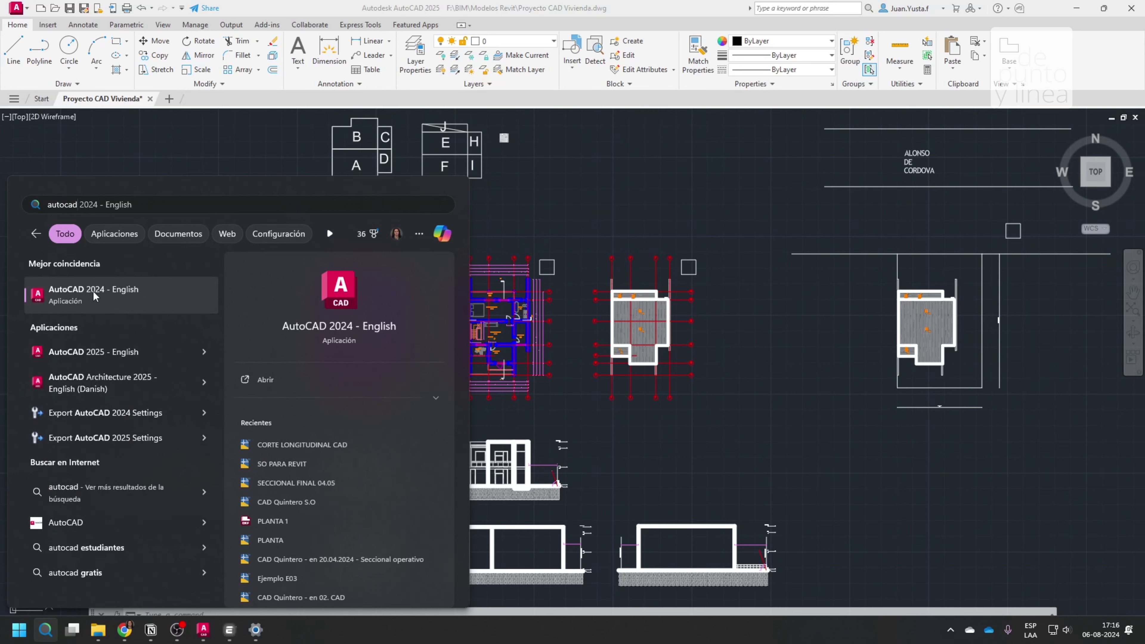
{"action": "left_click", "coordinate": [132, 355]}
{"action": "left_click", "coordinate": [128, 357]}
{"action": "left_click", "coordinate": [174, 154]}
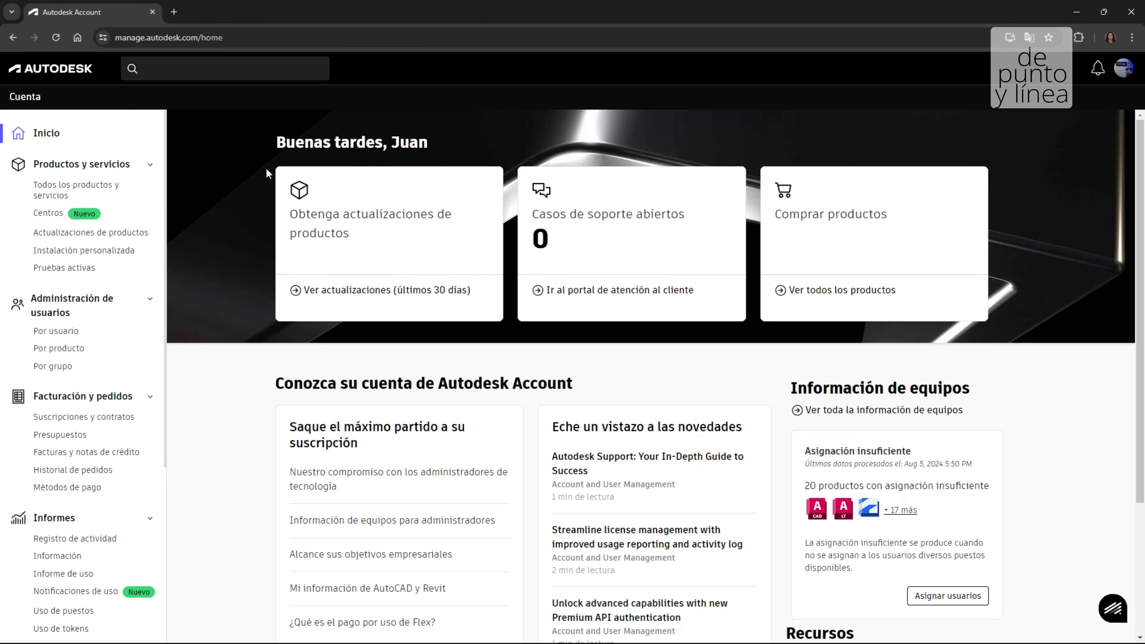
Highlight 'manage' in the Autodesk Account address, then show Todos los productos y servicios.
{"action": "left_click", "coordinate": [191, 37]}
{"action": "left_click", "coordinate": [194, 38]}
{"action": "left_click_drag", "start_coordinate": [141, 37], "coordinate": [164, 37]}
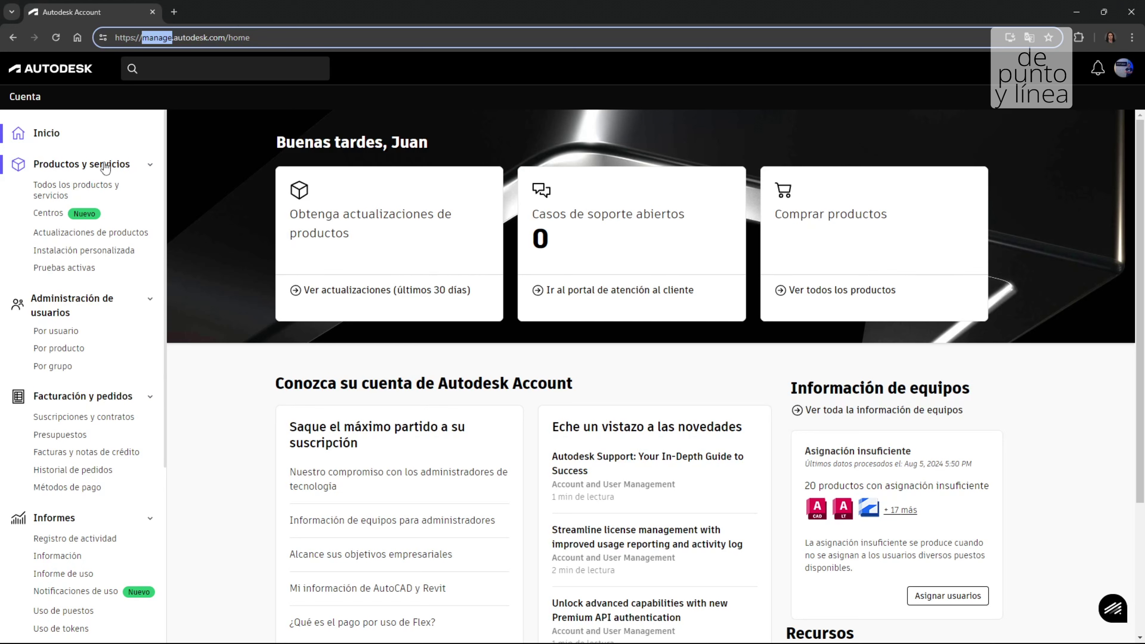
{"action": "left_click", "coordinate": [81, 189]}
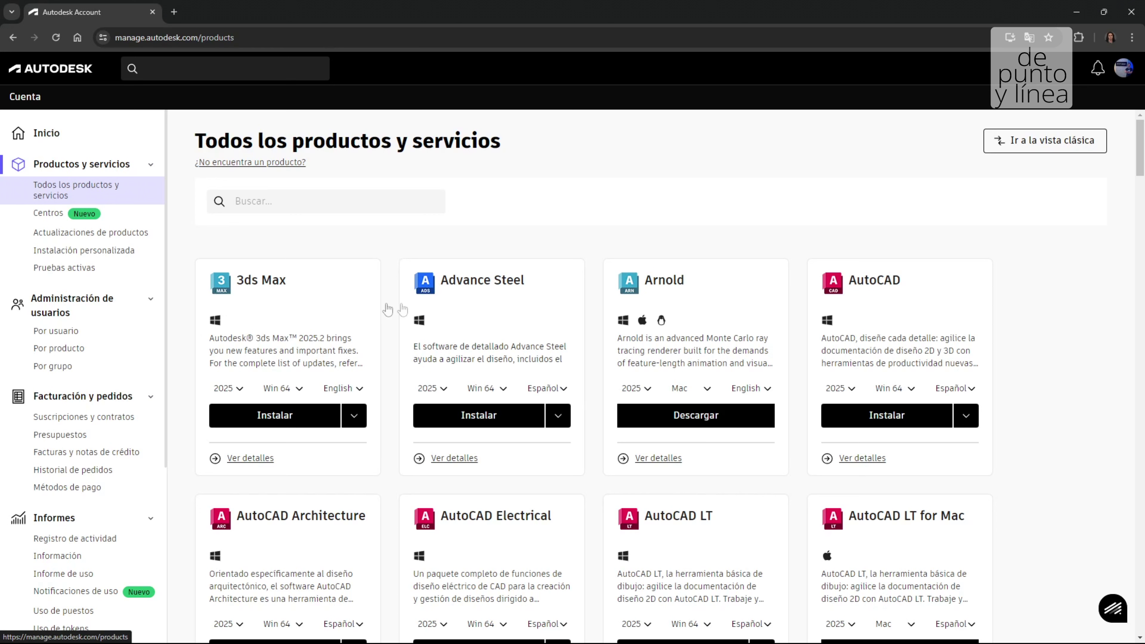
Open the AutoCAD product details page from the products list.
{"action": "left_click", "coordinate": [862, 279]}
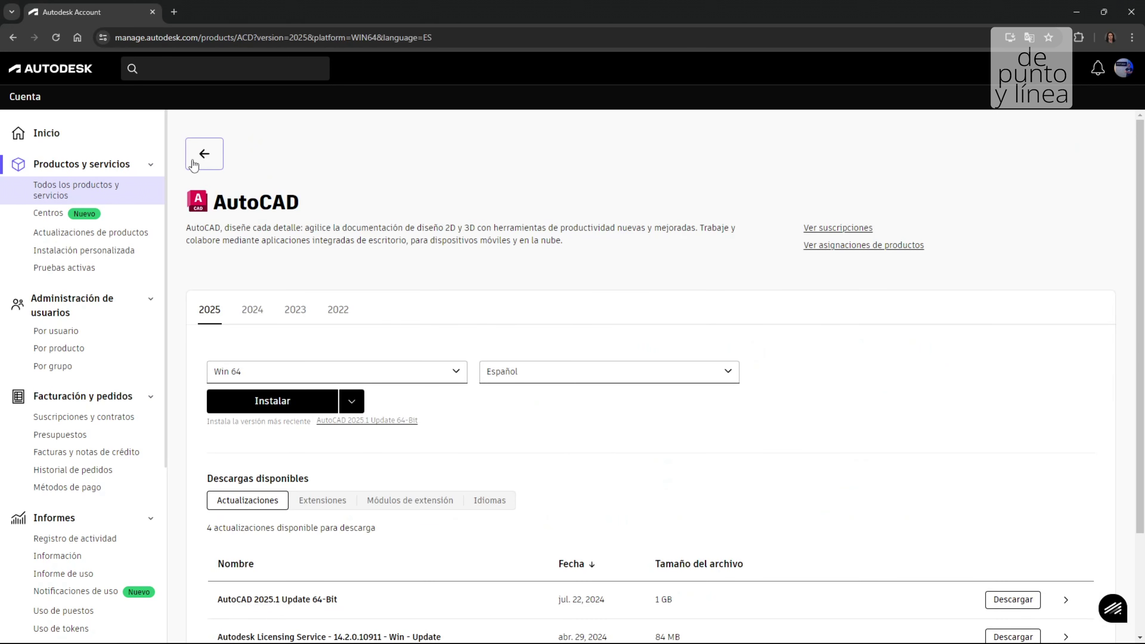
{"action": "left_click", "coordinate": [199, 158]}
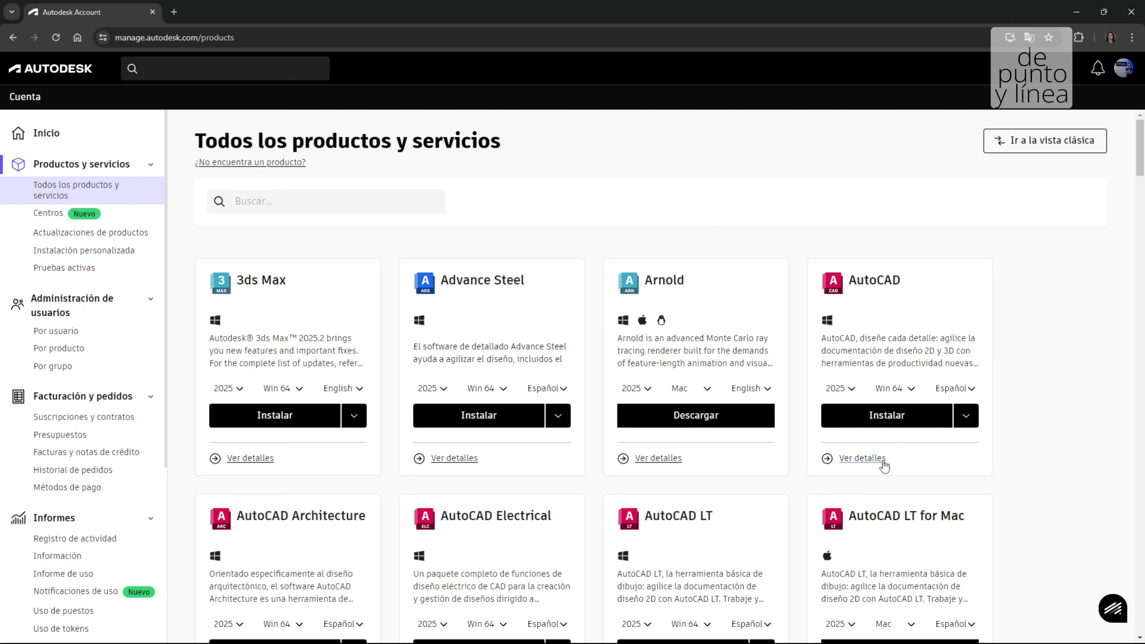
{"action": "left_click", "coordinate": [875, 459]}
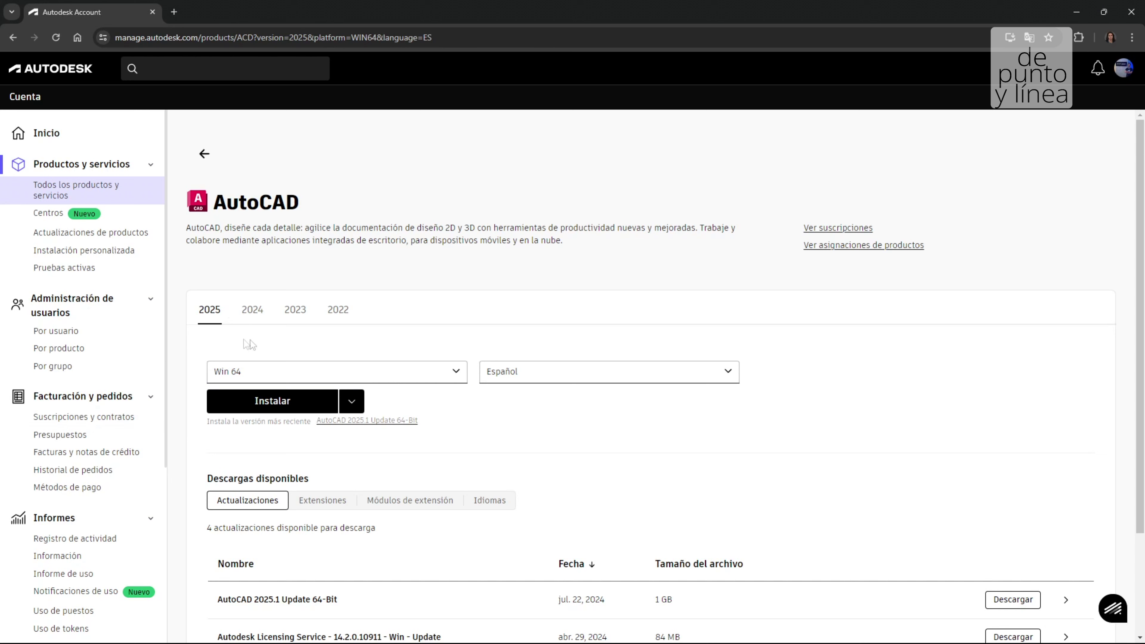
Keep version 2025, Win 64 and Español, then scroll to Descargas disponibles.
{"action": "left_click", "coordinate": [211, 318]}
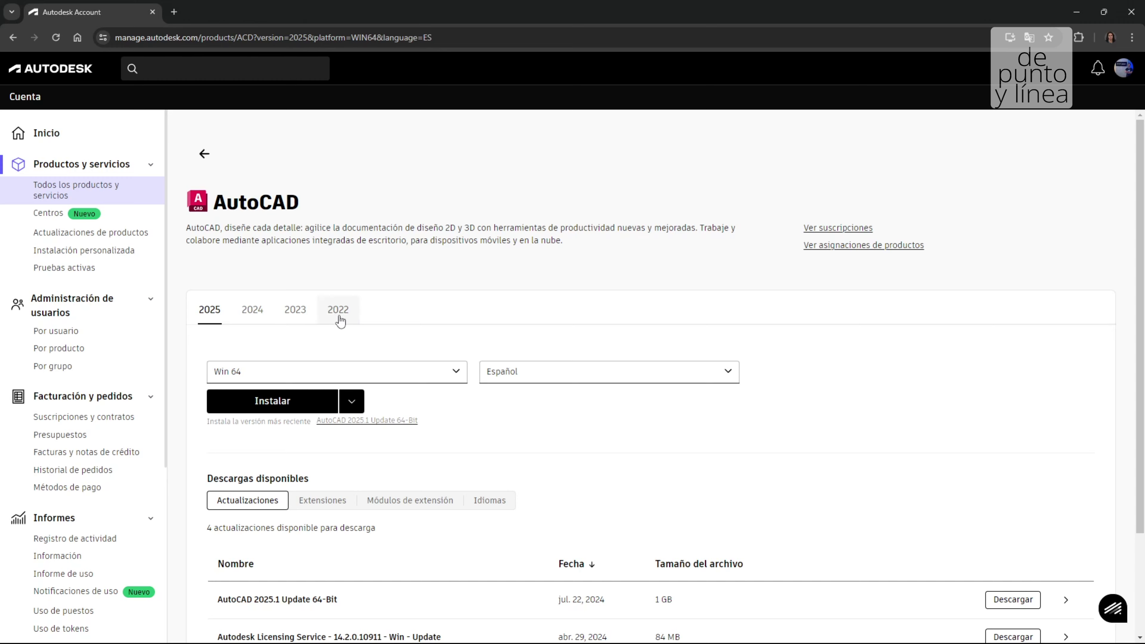
{"action": "left_click", "coordinate": [428, 378]}
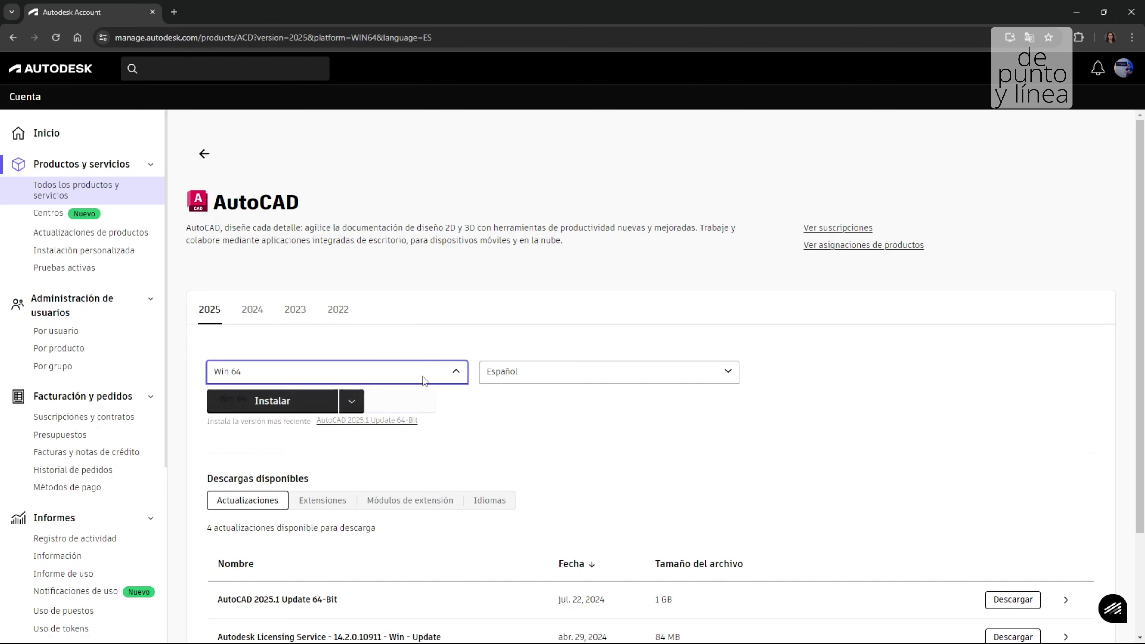
{"action": "left_click", "coordinate": [571, 383]}
{"action": "left_click", "coordinate": [854, 376]}
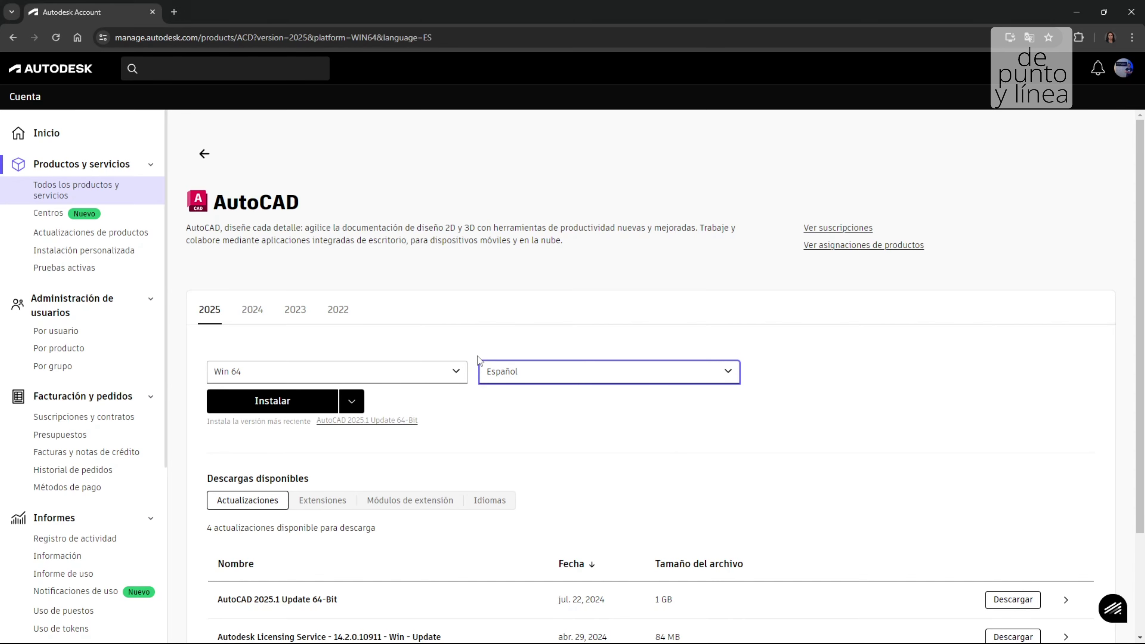
{"action": "scroll", "coordinate": [478, 360], "scroll_direction": "down", "scroll_amount": 1}
{"action": "scroll", "coordinate": [479, 361], "scroll_direction": "down", "scroll_amount": 1}
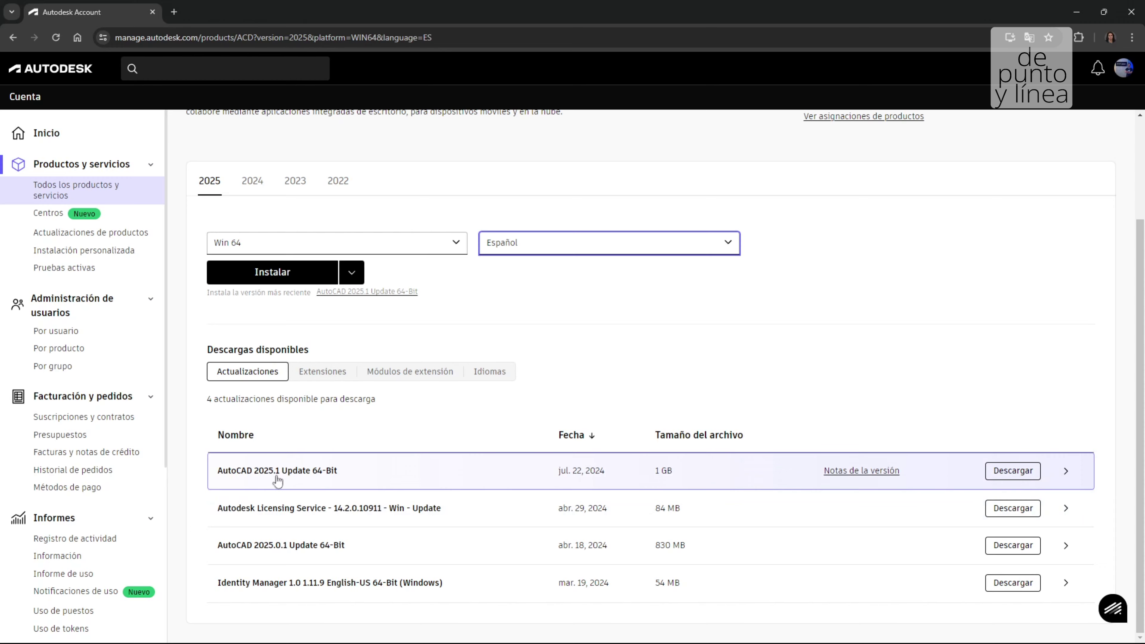
Show the Idiomas tab and browse the available language packs.
{"action": "left_click", "coordinate": [499, 382]}
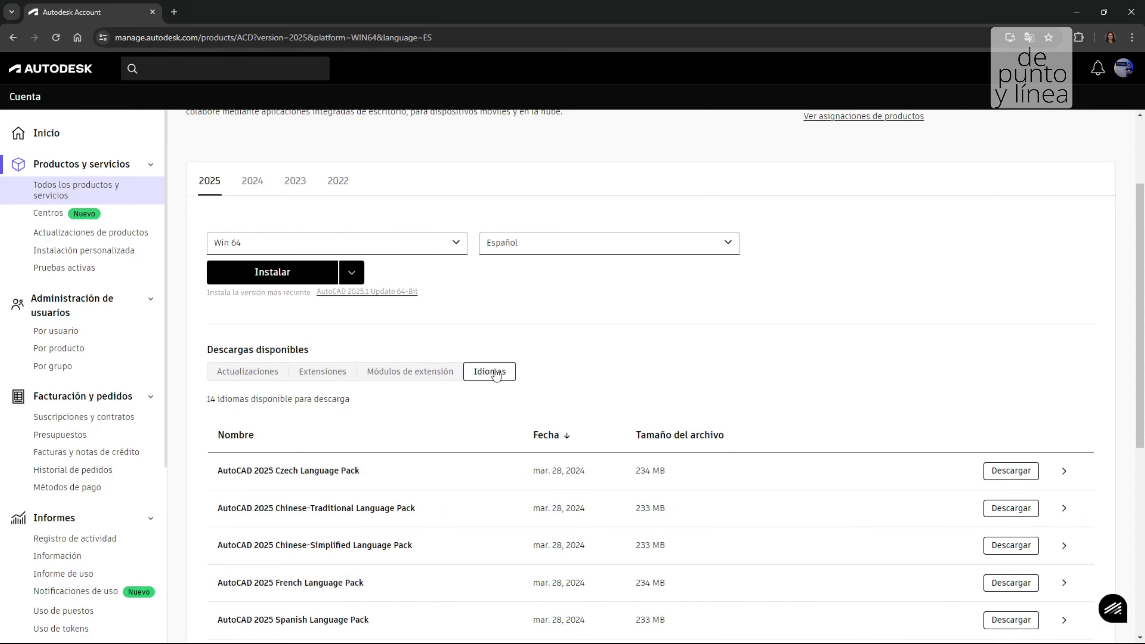
{"action": "scroll", "coordinate": [332, 432], "scroll_direction": "down", "scroll_amount": 4}
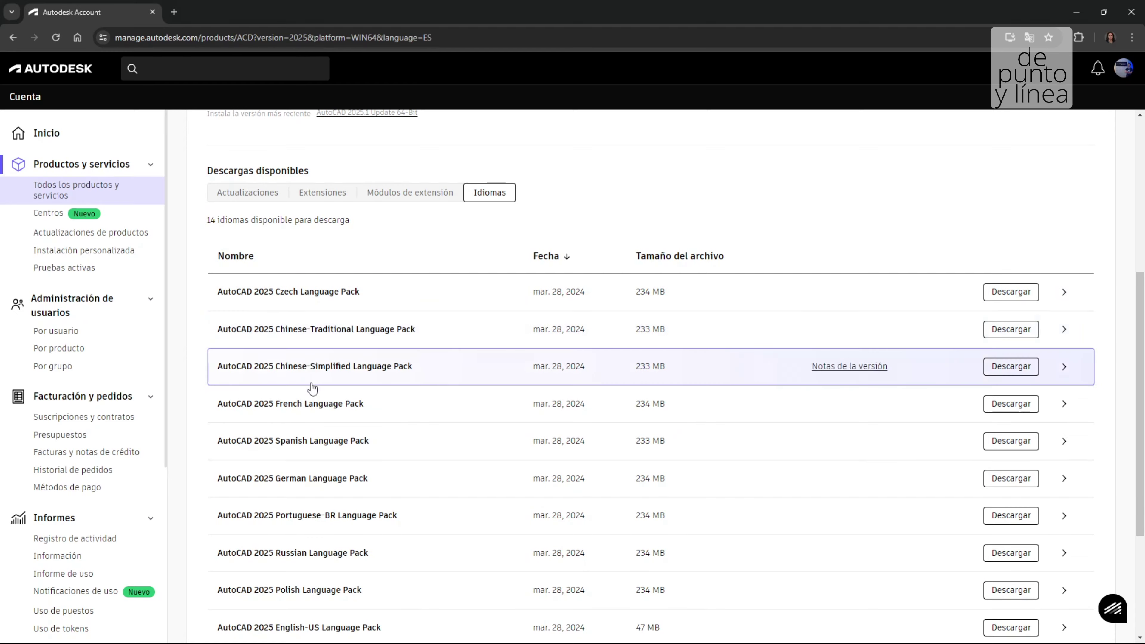
{"action": "scroll", "coordinate": [306, 392], "scroll_direction": "down", "scroll_amount": 3}
{"action": "scroll", "coordinate": [342, 491], "scroll_direction": "down", "scroll_amount": 1}
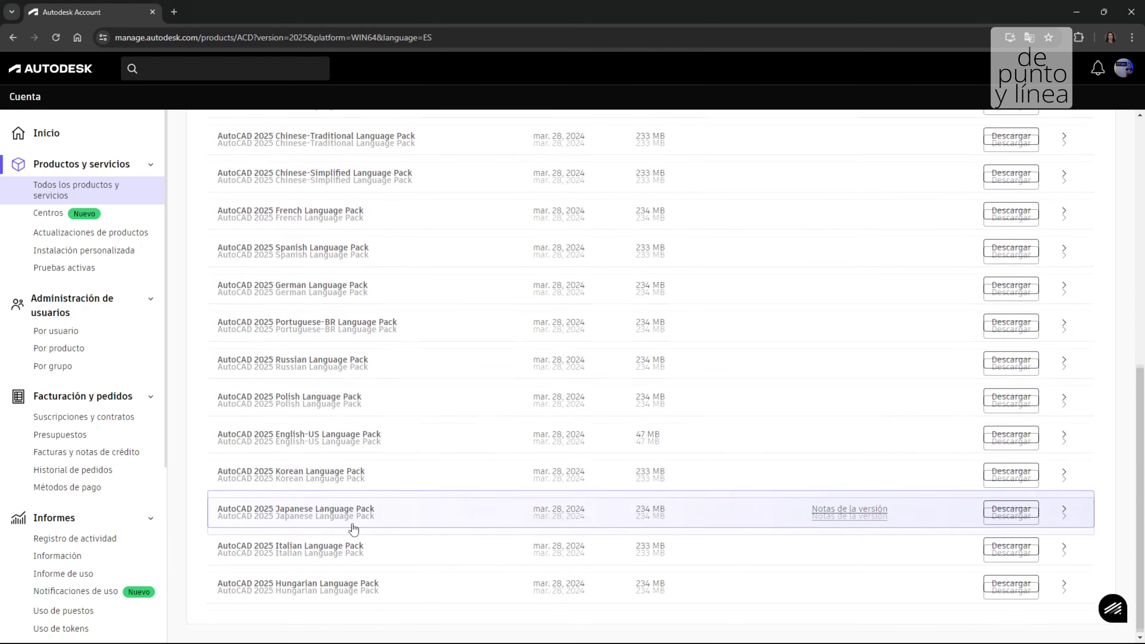
{"action": "scroll", "coordinate": [356, 523], "scroll_direction": "up", "scroll_amount": 4}
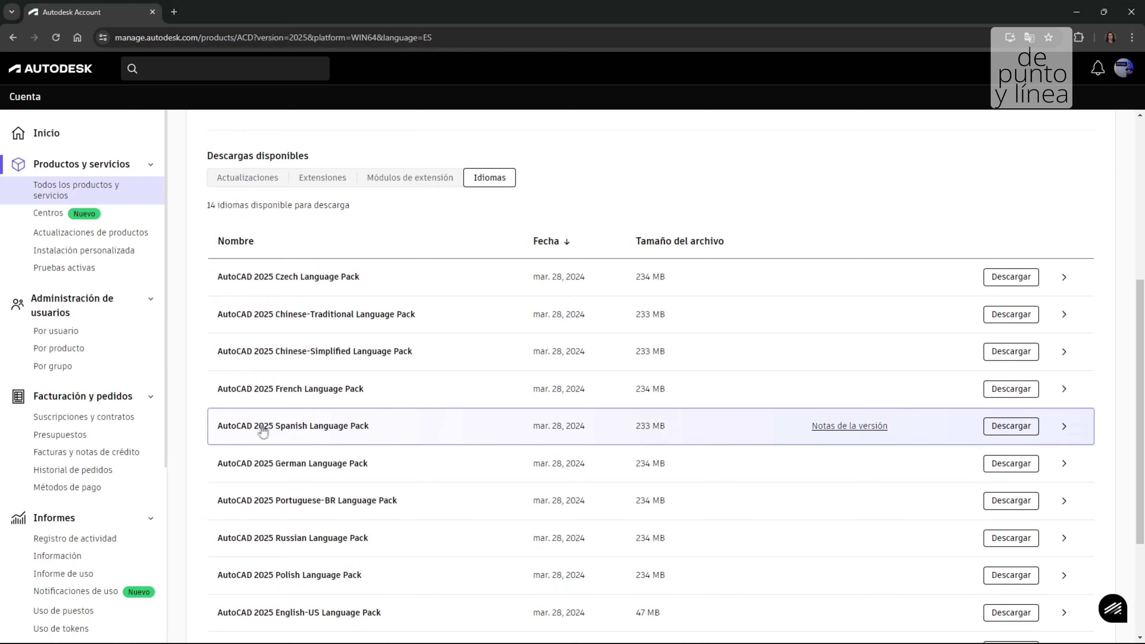
{"action": "scroll", "coordinate": [340, 431], "scroll_direction": "down", "scroll_amount": 4}
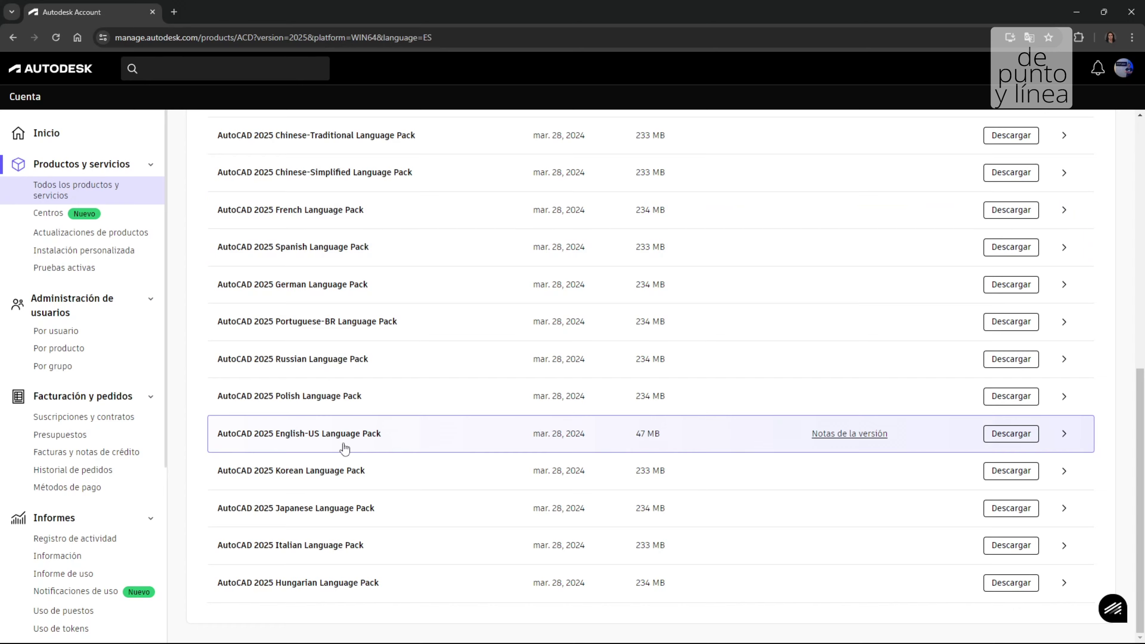
{"action": "scroll", "coordinate": [343, 446], "scroll_direction": "up", "scroll_amount": 3}
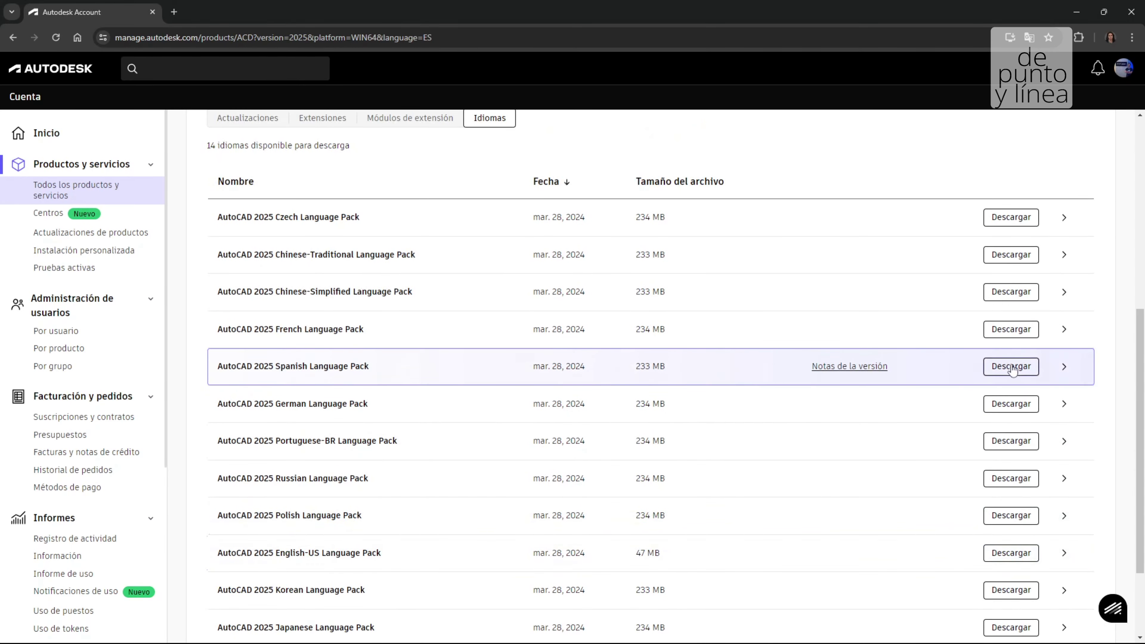
Download the 233 MB AutoCAD 2025 Spanish Language Pack and open its installer.
{"action": "left_click", "coordinate": [995, 362]}
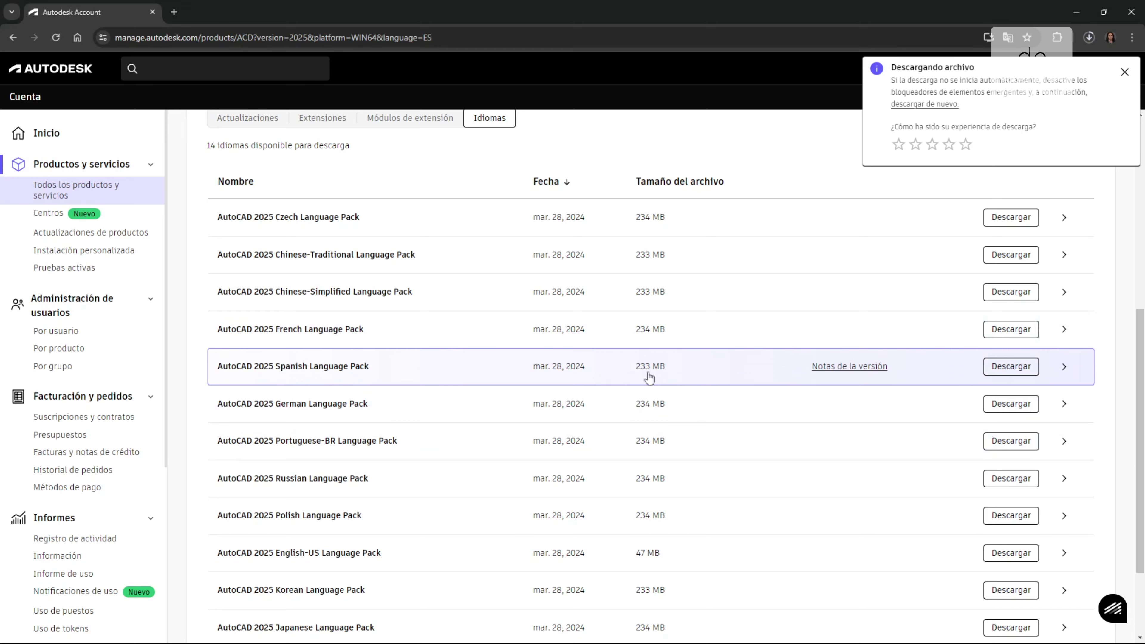
{"action": "left_click", "coordinate": [1088, 40]}
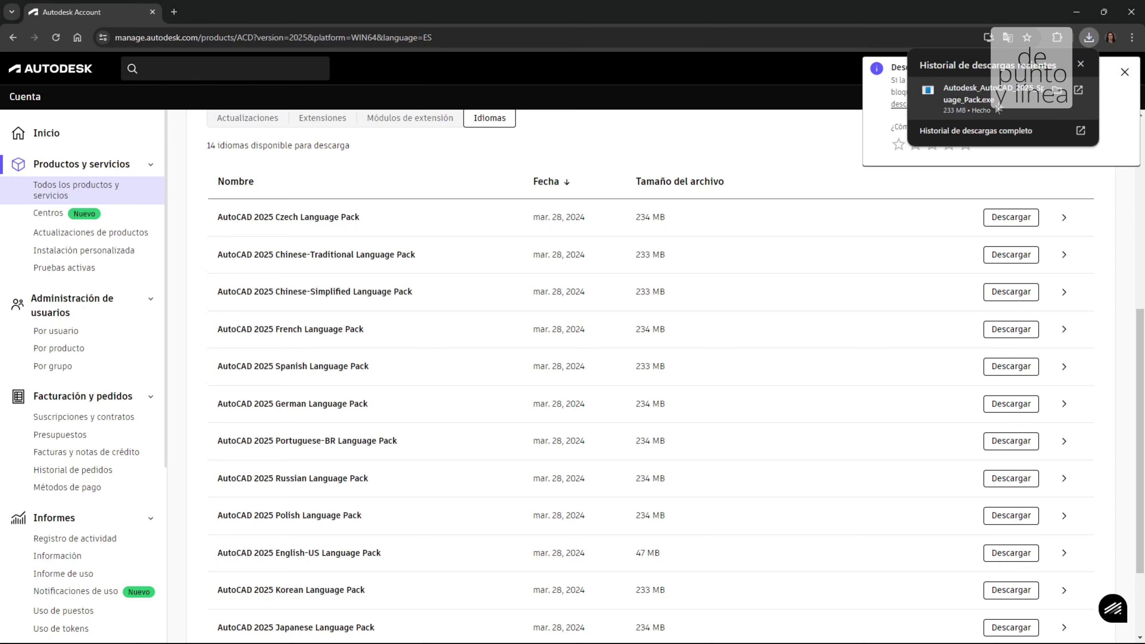
{"action": "left_click", "coordinate": [996, 92]}
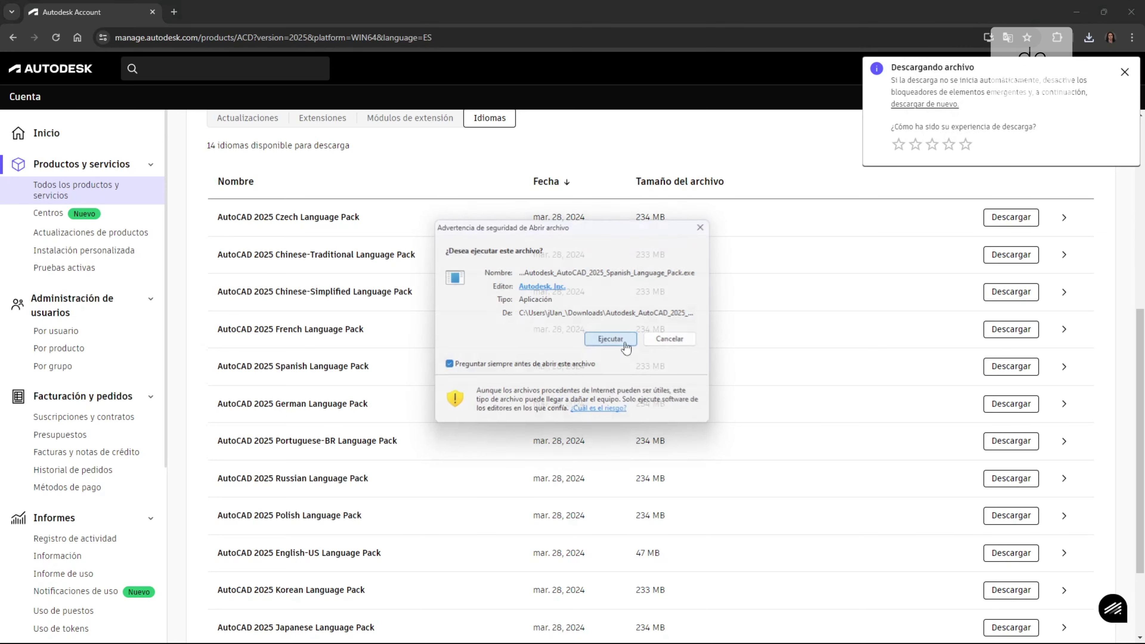
Allow the language pack installer to run and finish the Español installation.
{"action": "left_click", "coordinate": [611, 339]}
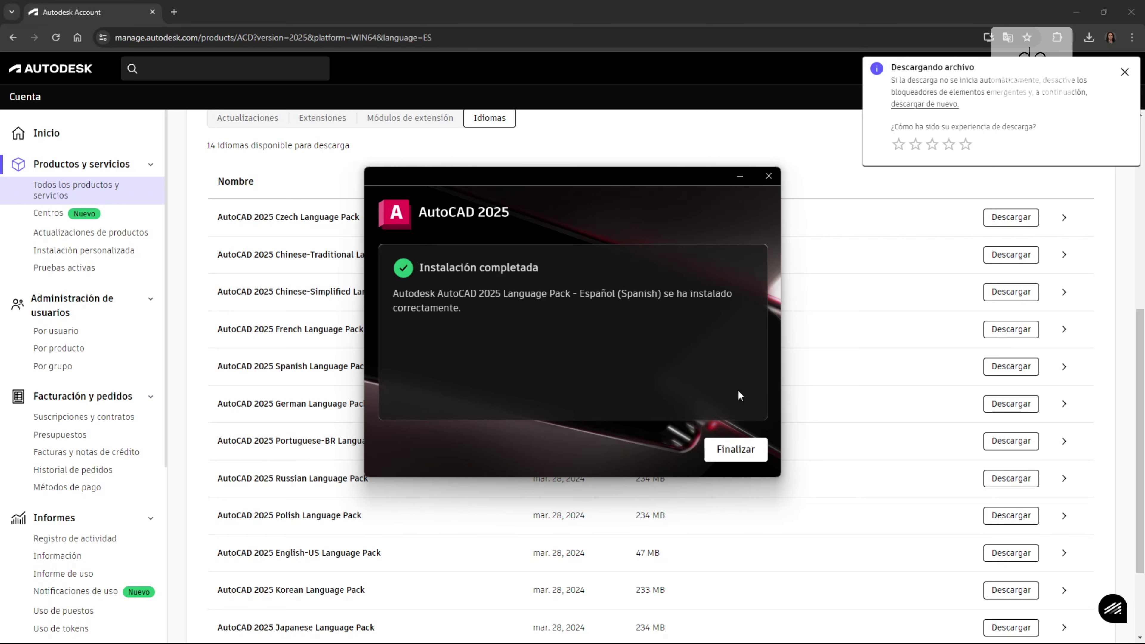
{"action": "left_click", "coordinate": [734, 451]}
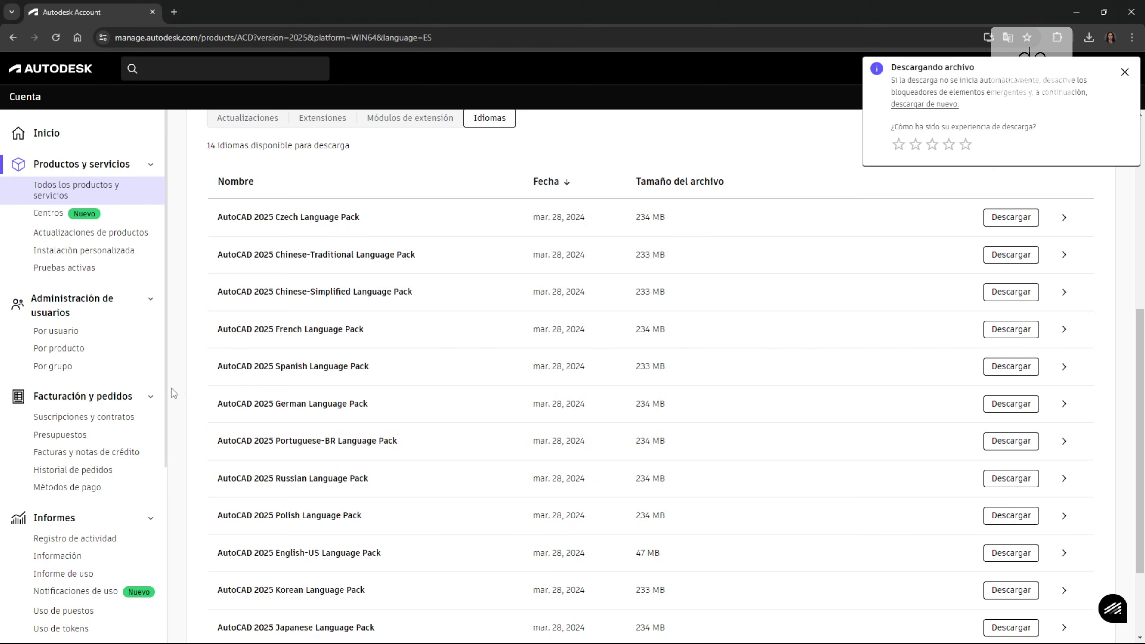
Search Start for 'cad españ' and launch AutoCAD 2025 - Español (Spanish).
{"action": "key", "text": "super"}
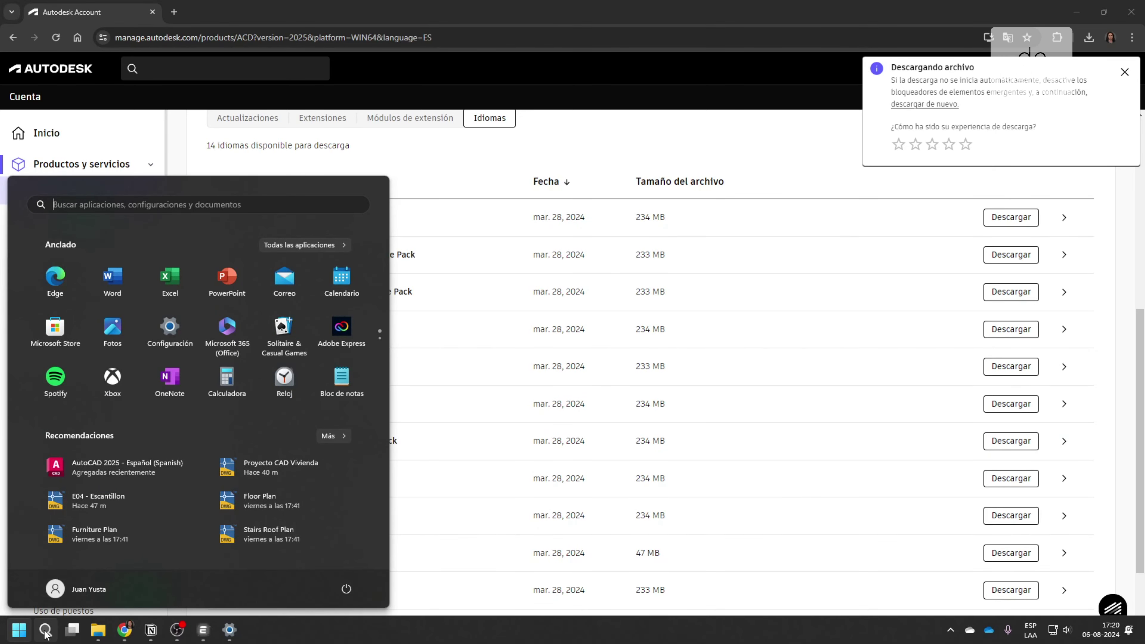
{"action": "left_click", "coordinate": [45, 630]}
{"action": "type", "text": "autode"}
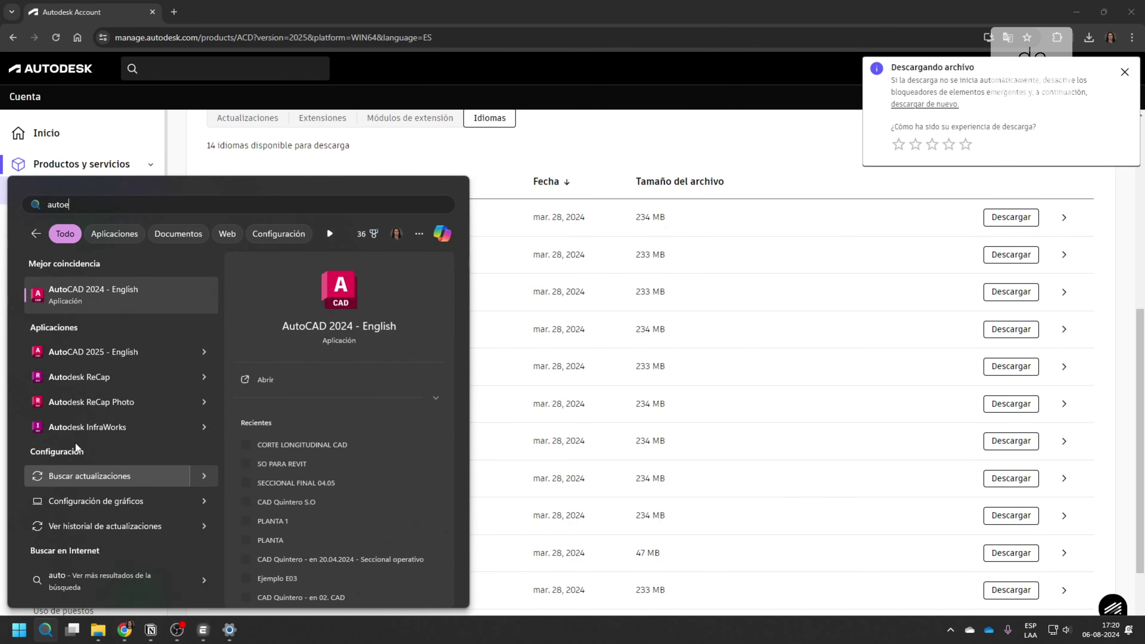
{"action": "key", "text": "BackSpace"}
{"action": "key", "text": "BackSpace"}
{"action": "type", "text": "cad"}
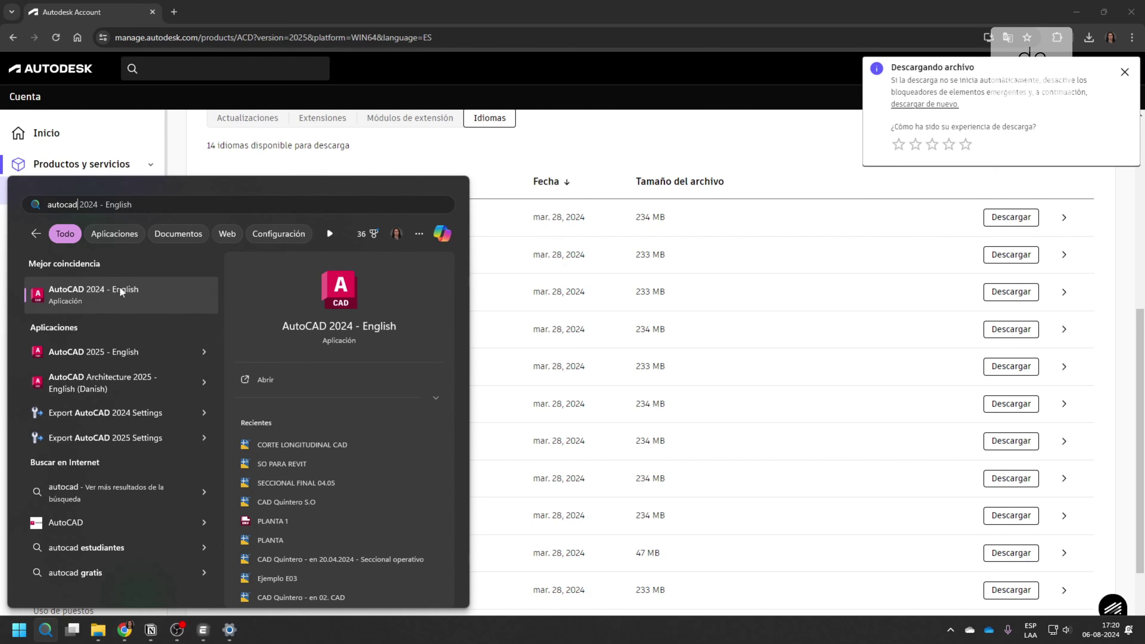
{"action": "type", "text": " españ"}
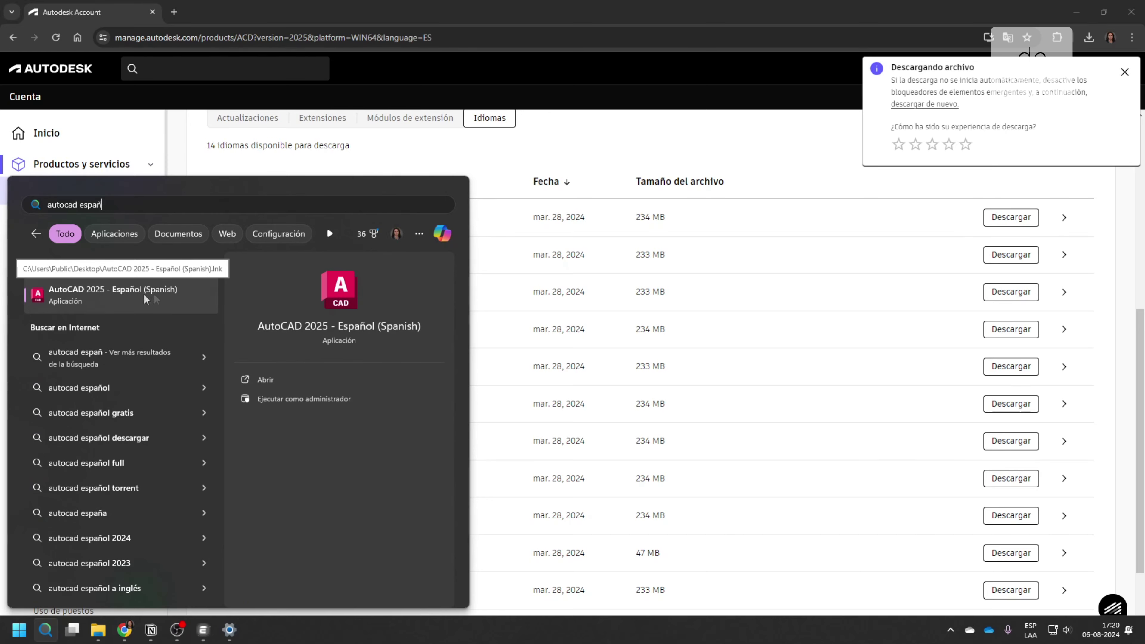
{"action": "left_click", "coordinate": [96, 294]}
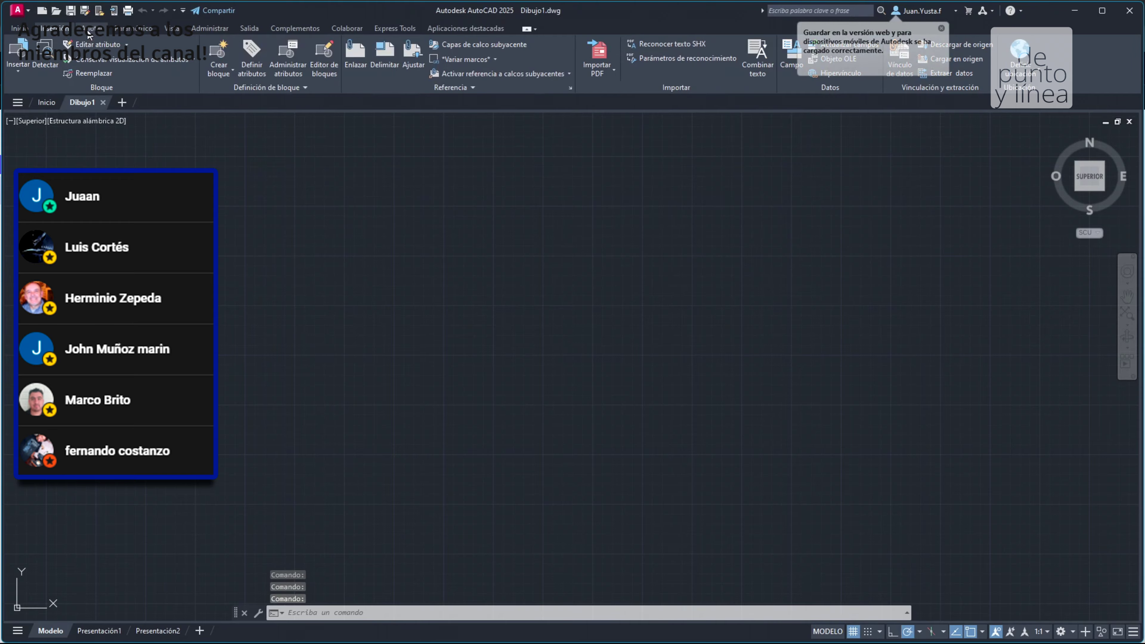
Show the Inicio ribbon tab in the Spanish-interface blank Dibujo1 drawing.
{"action": "left_click", "coordinate": [21, 28]}
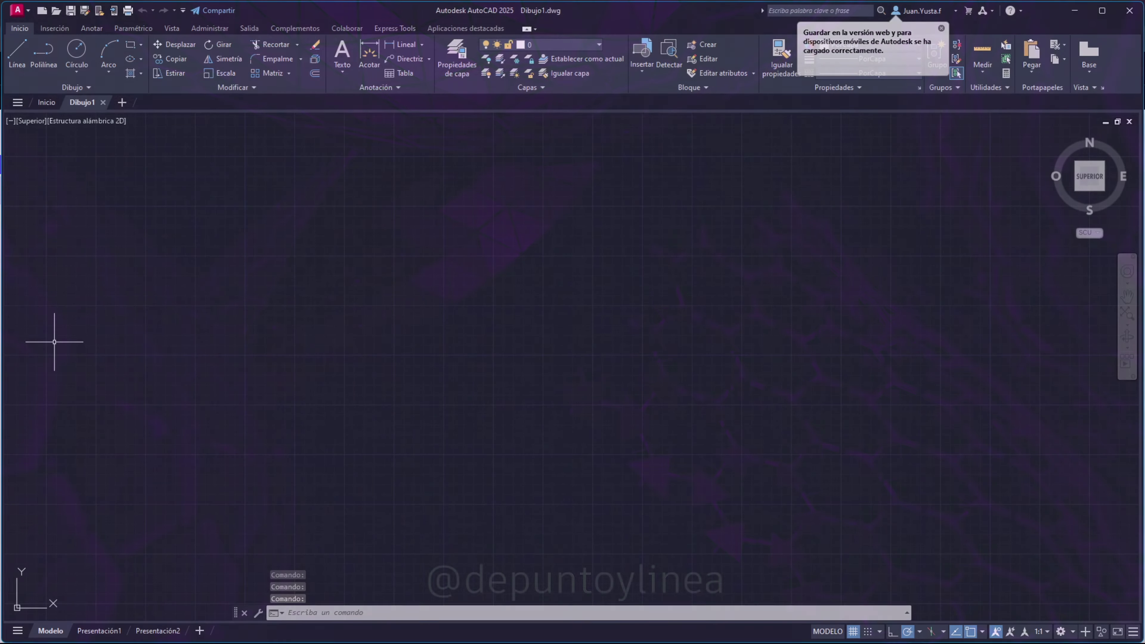